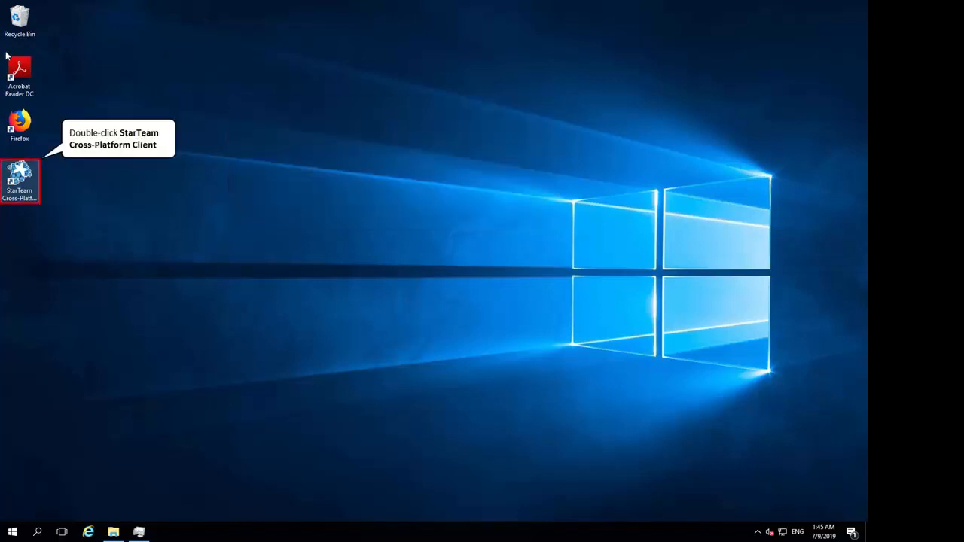
Step: In the StarTeam Cross-Platform Client, edit PENDLG.CPP so the StarDraw.h include reads "StarDraw_v2.h", and close the file
double_click(19, 167)
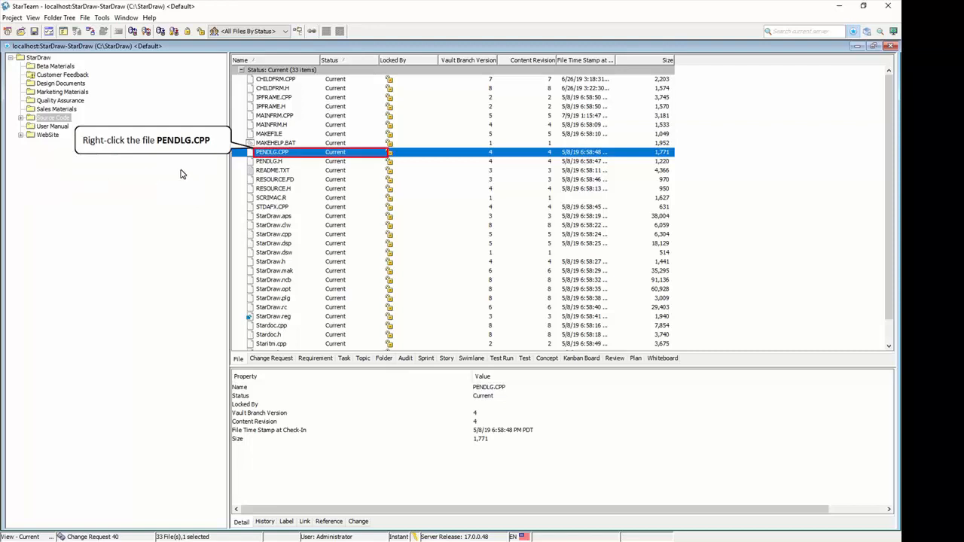
right_click(278, 153)
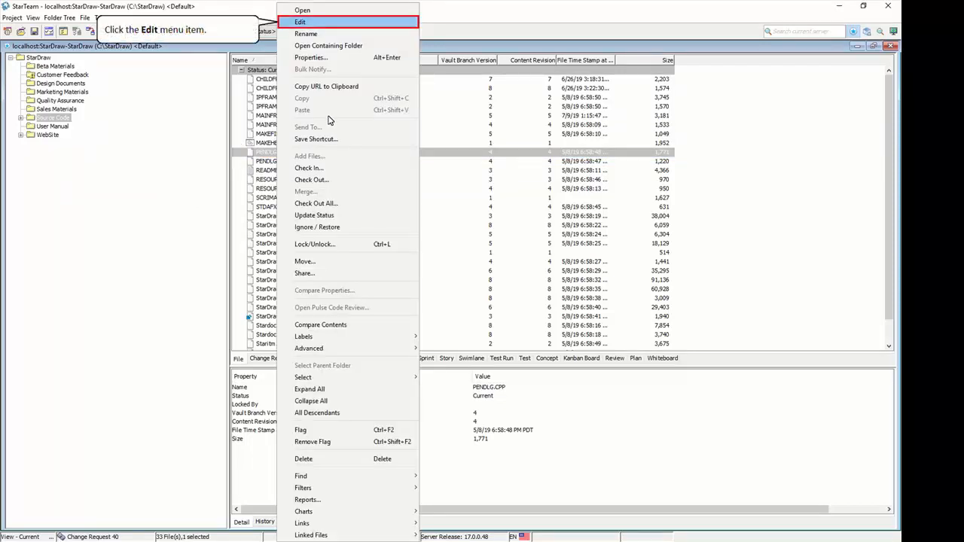
left_click(344, 22)
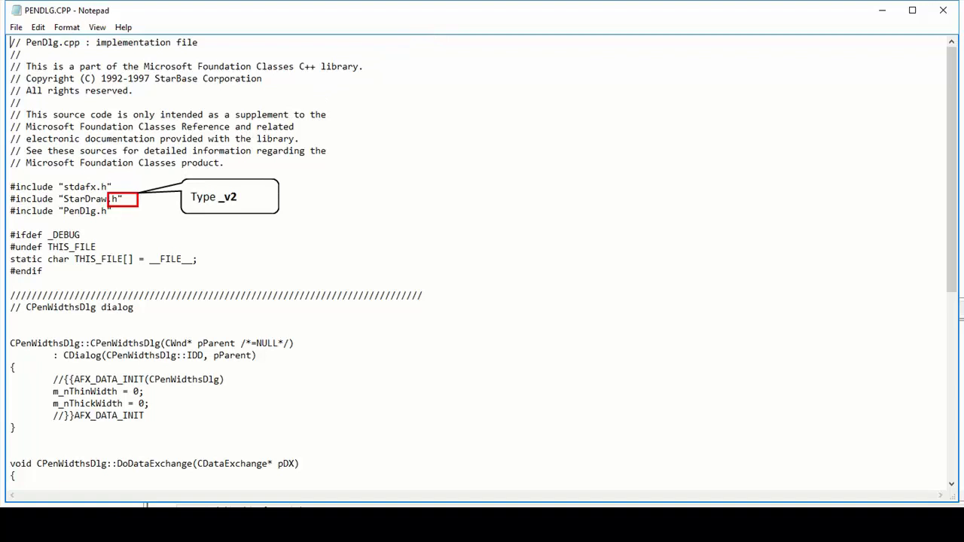
left_click(107, 199)
type("_v2")
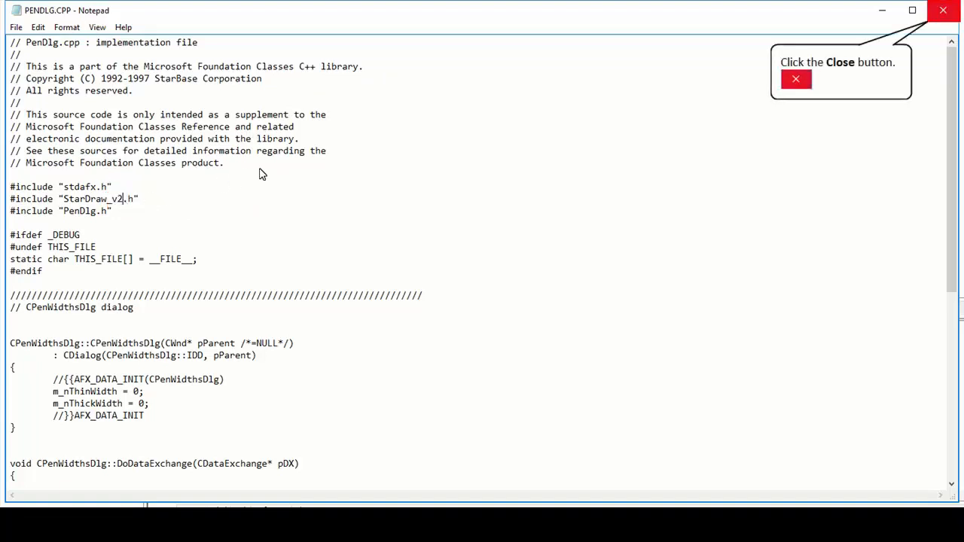
left_click(943, 11)
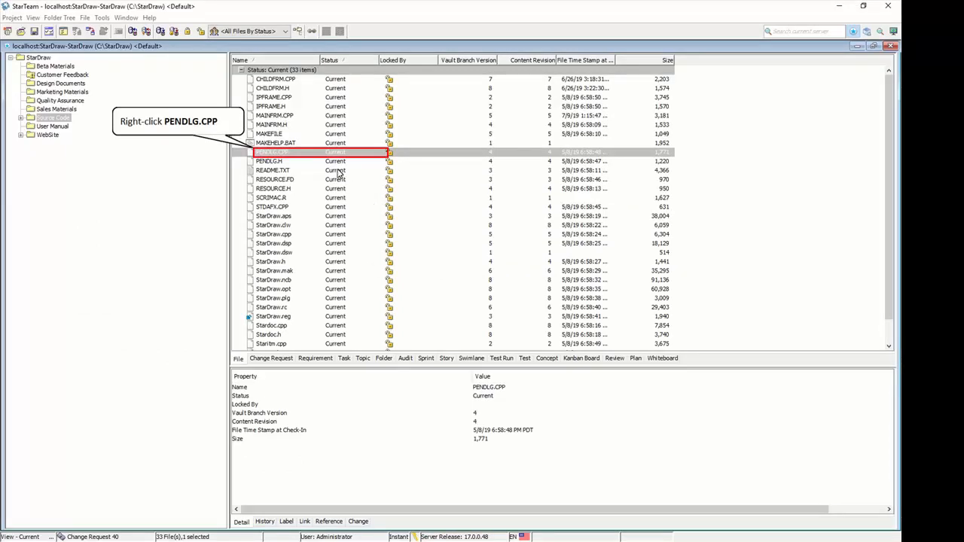
Step: Check in PENDLG.CPP with the comment "Faster version of library", linked to Change Request 39, and display its history
right_click(322, 154)
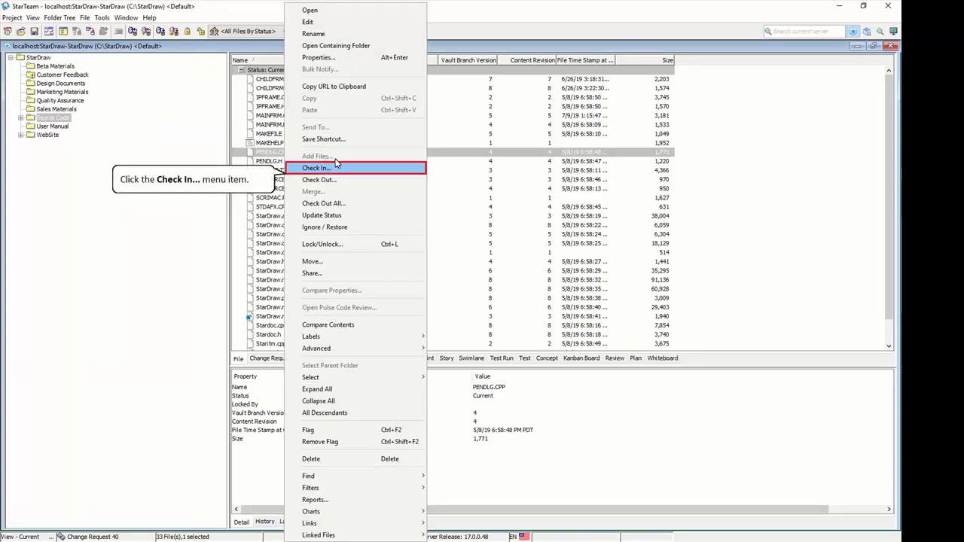
left_click(355, 169)
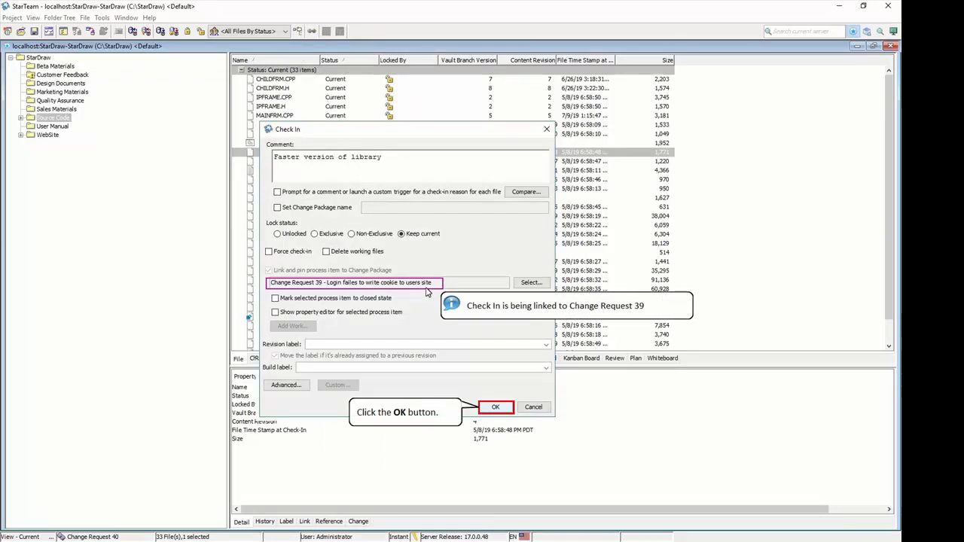
left_click(496, 407)
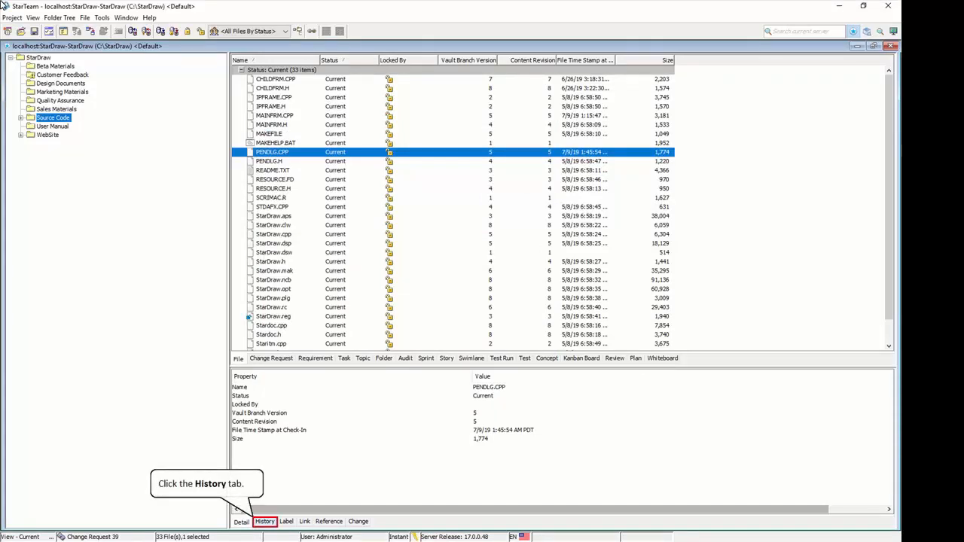
left_click(264, 521)
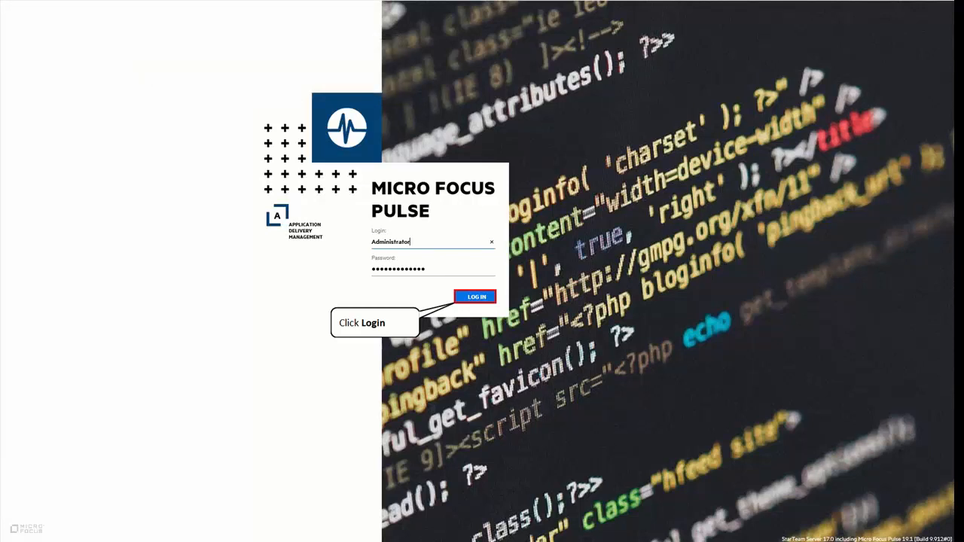
Step: Log in to Micro Focus Pulse as Administrator and open review Q102 from the draft reviews
left_click(474, 298)
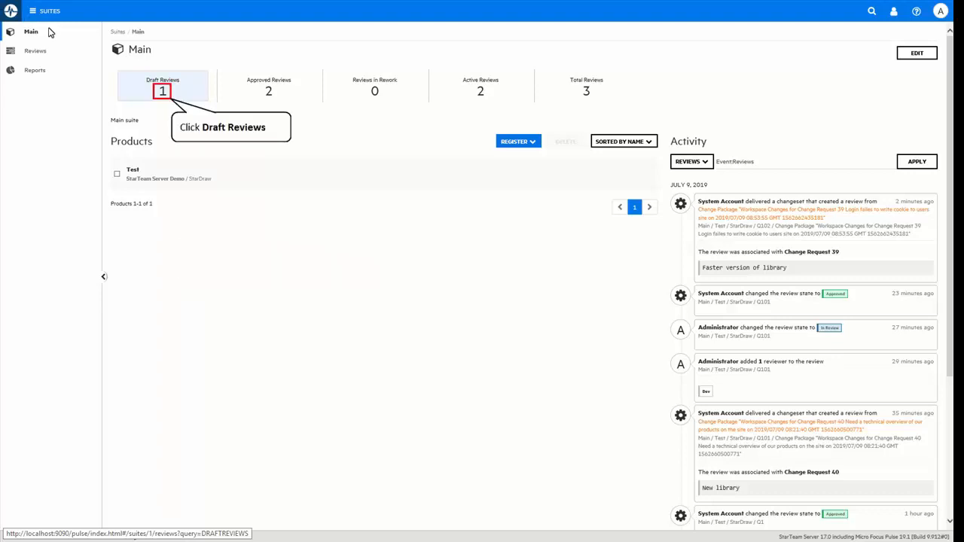
left_click(153, 90)
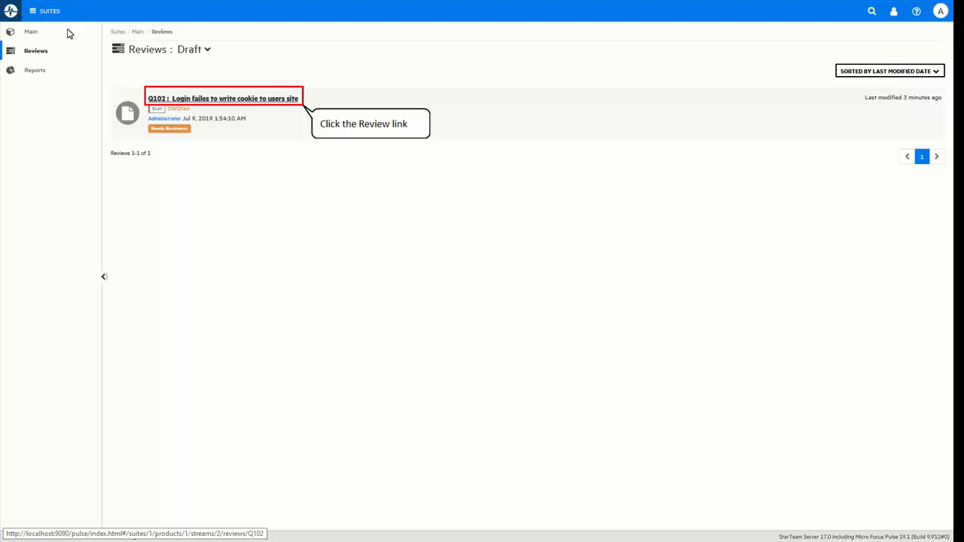
left_click(211, 98)
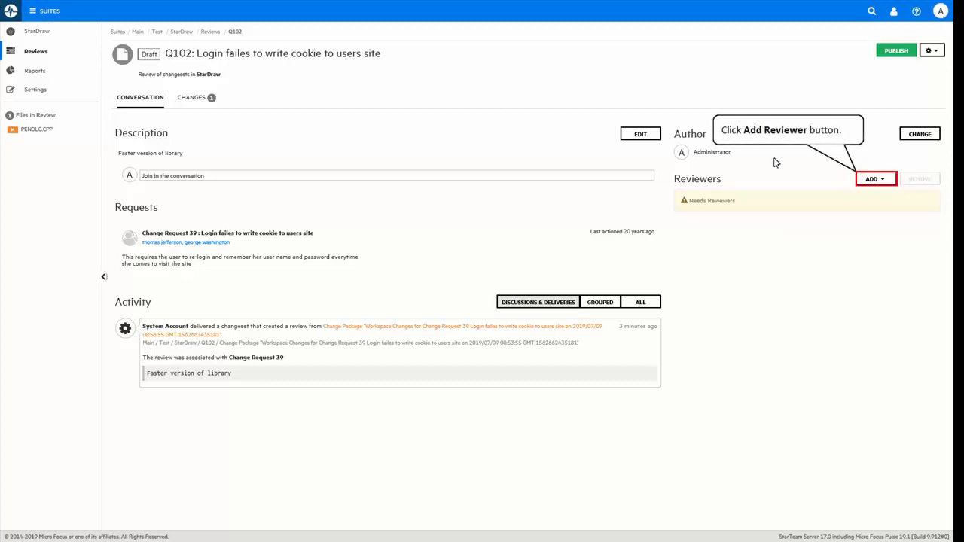
Step: Add the Dev user as lead reviewer of review Q102 and publish the review
left_click(874, 179)
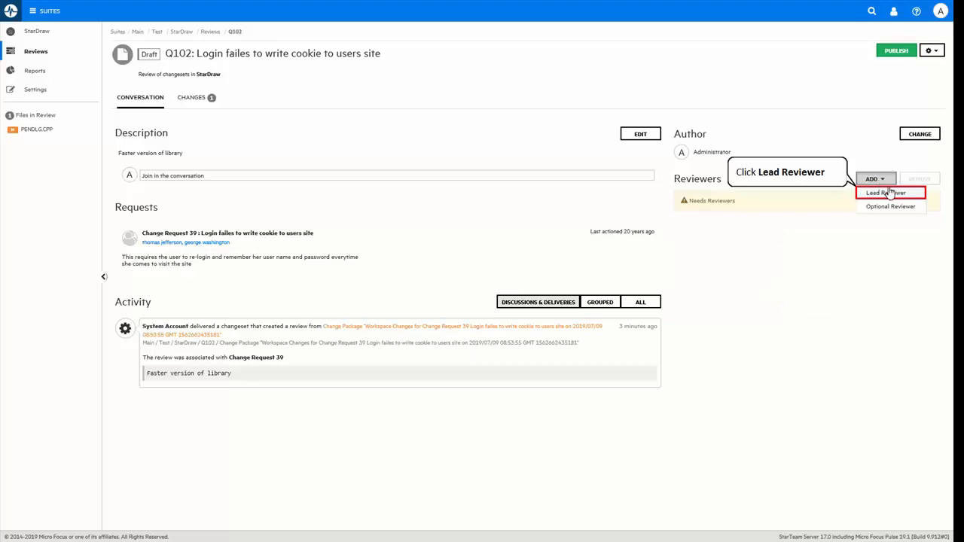
left_click(887, 193)
type("d")
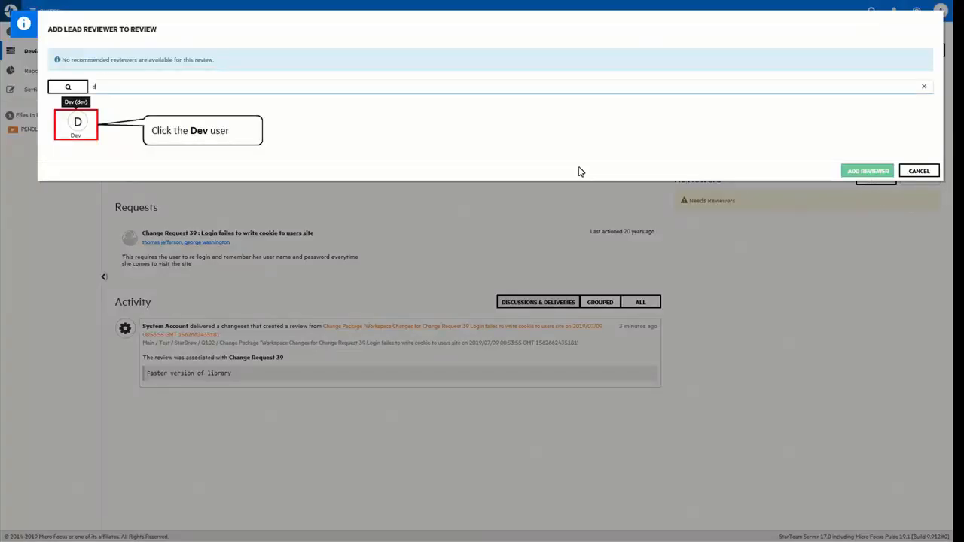
left_click(77, 129)
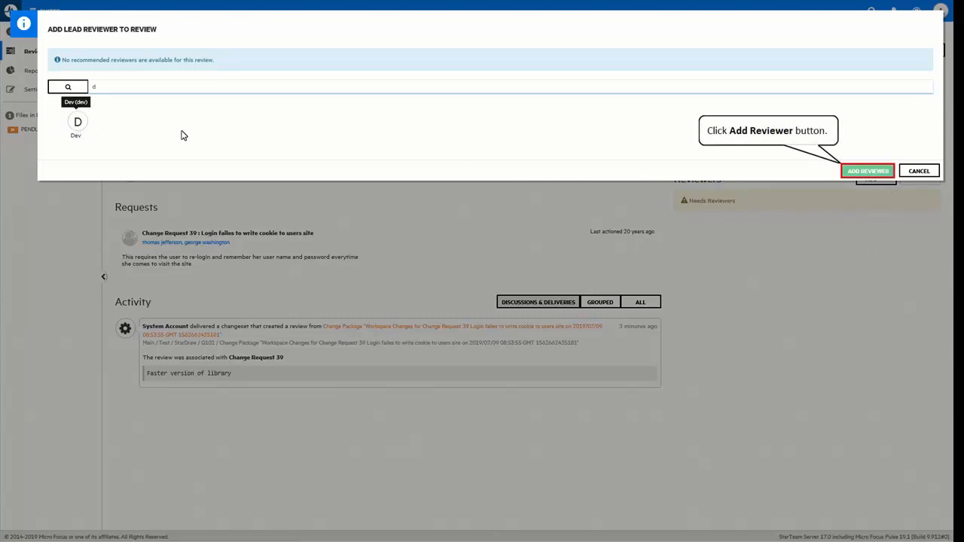
left_click(868, 172)
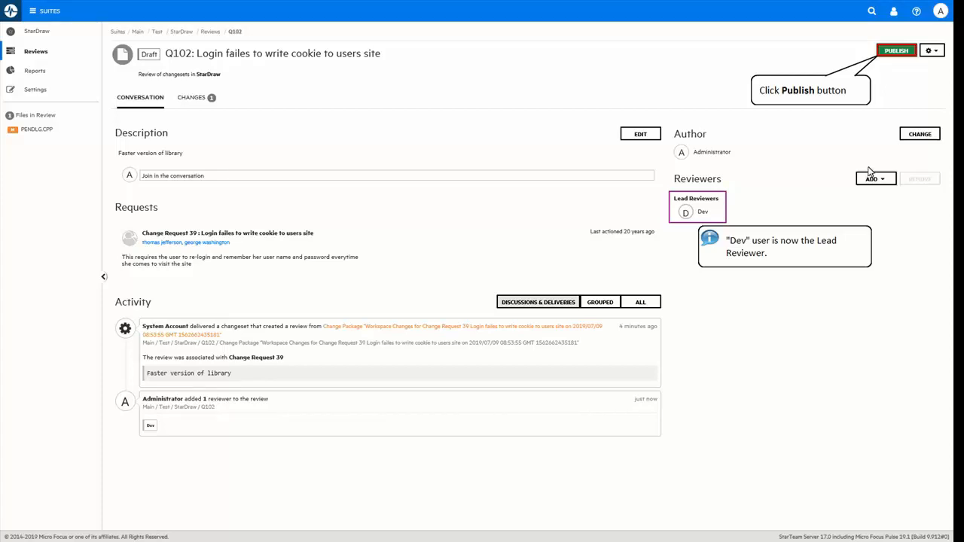
left_click(896, 52)
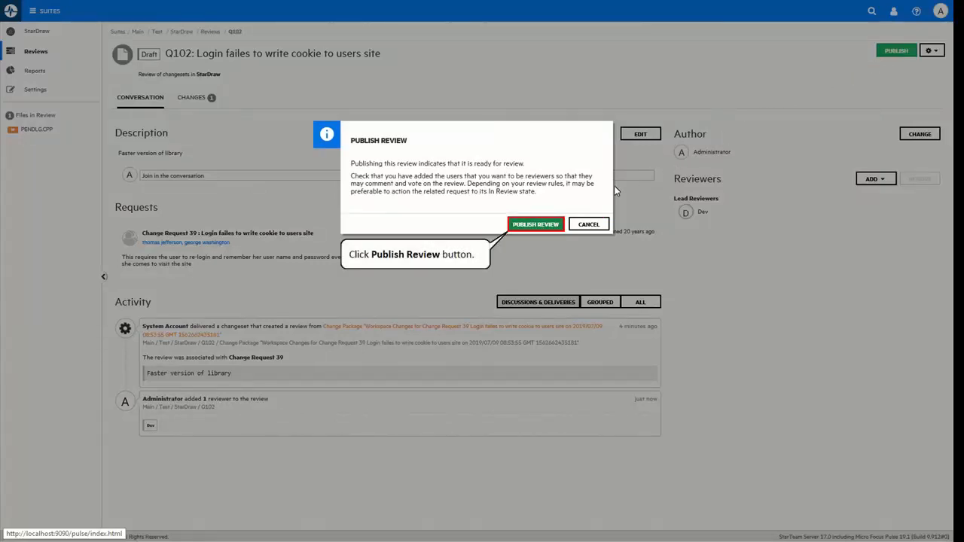
left_click(538, 228)
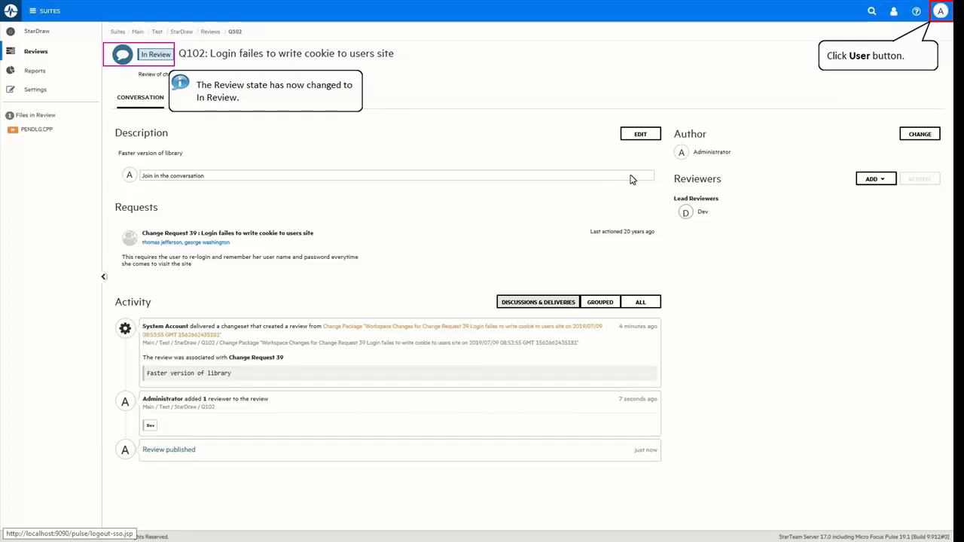
Step: Log the Administrator out of Pulse and log in as the dev user
left_click(940, 17)
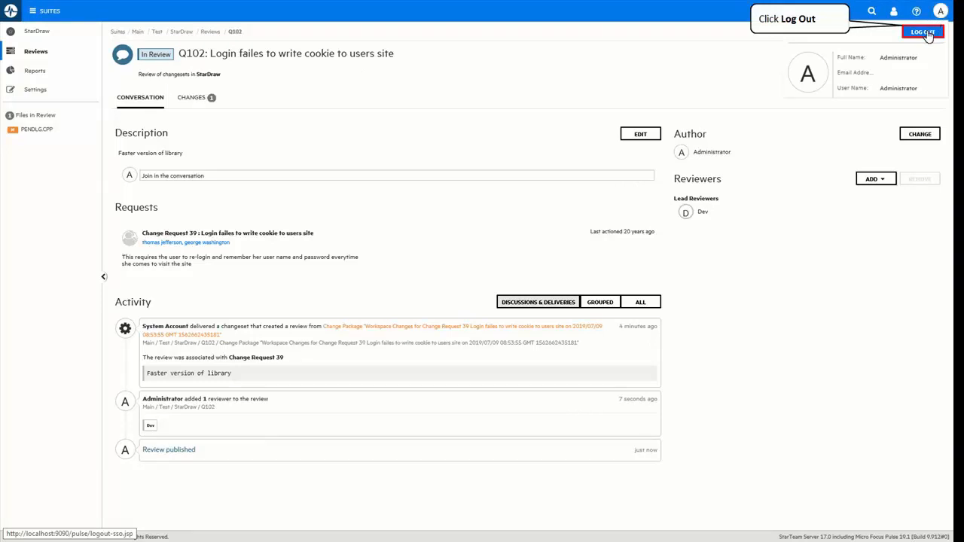
left_click(924, 32)
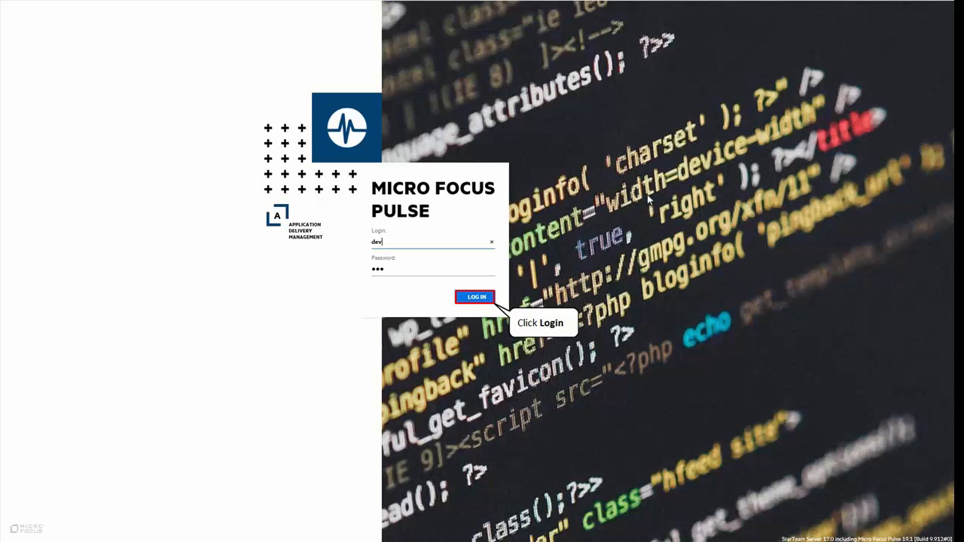
left_click(476, 298)
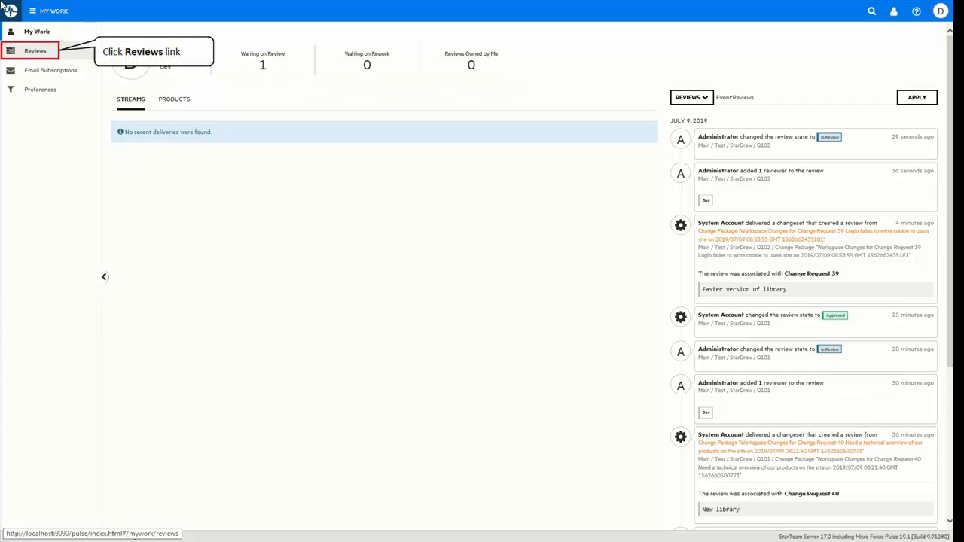
Step: Open the changes of the waiting review Q102 and comment "Change looks good" on changed line 14 of PENDLG.CPP
left_click(31, 50)
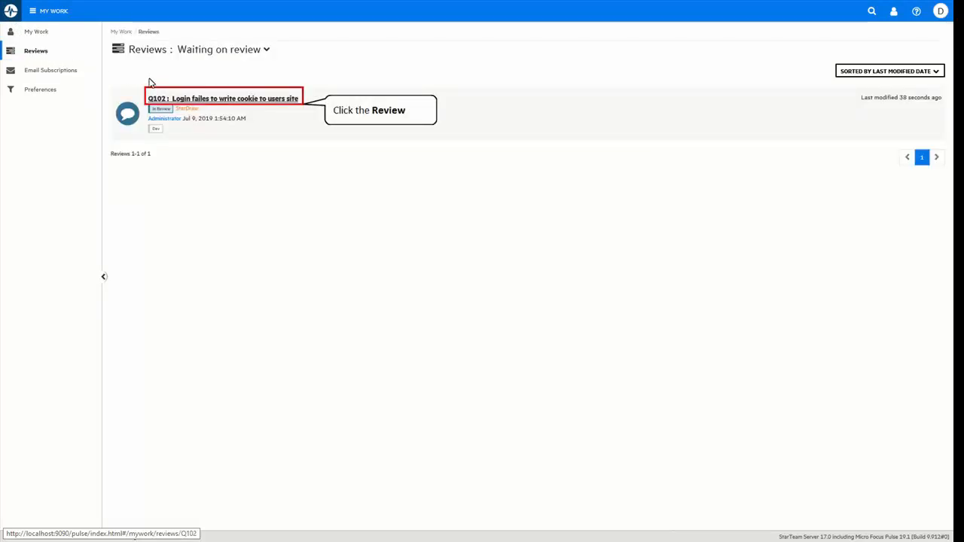
left_click(202, 95)
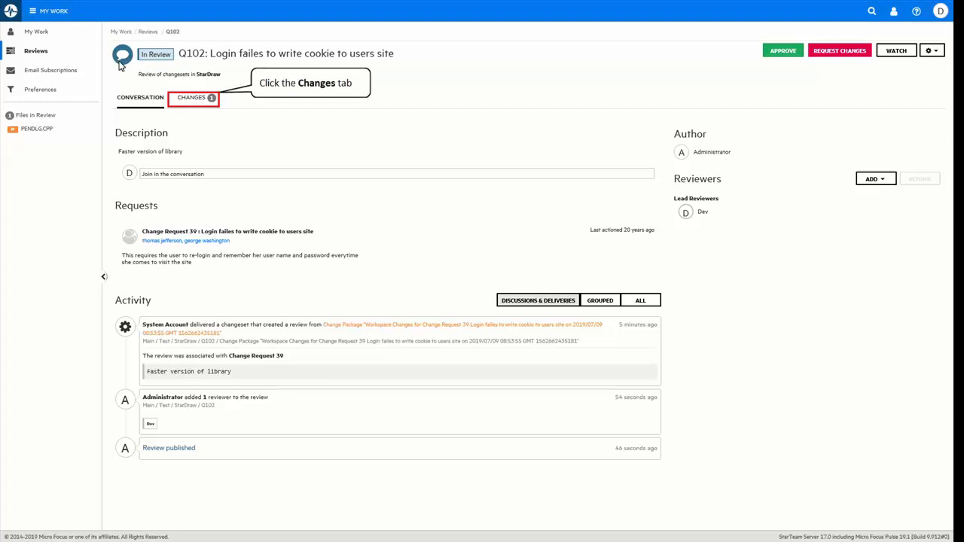
left_click(194, 100)
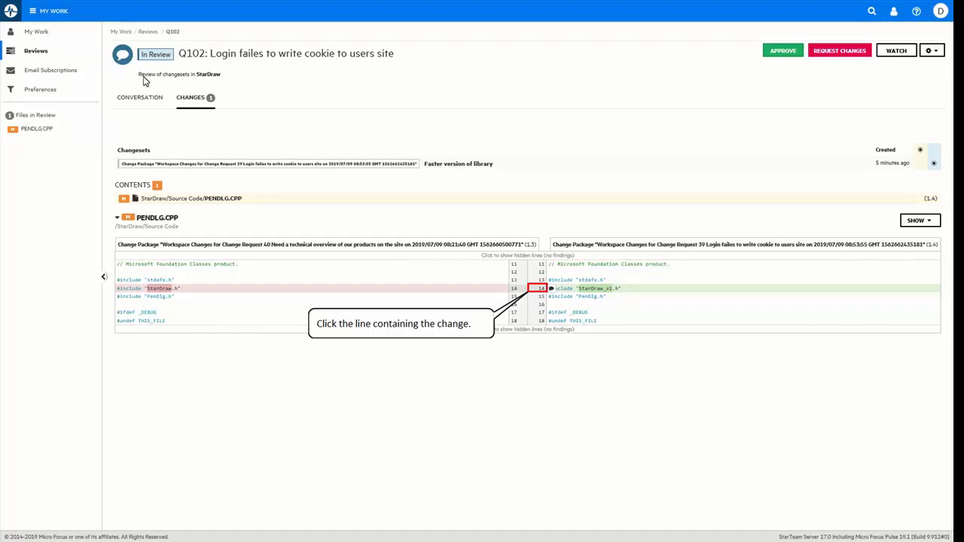
left_click(537, 289)
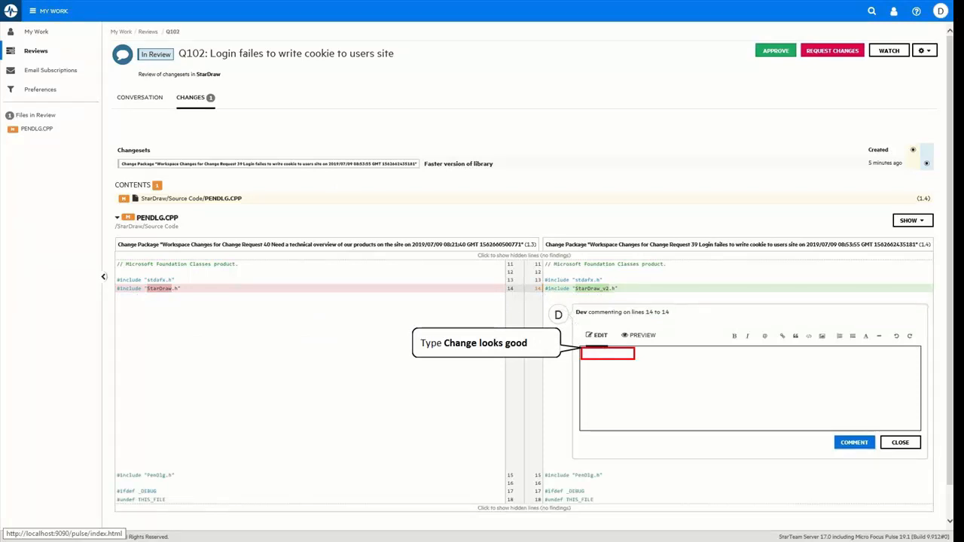
type("Change looks good")
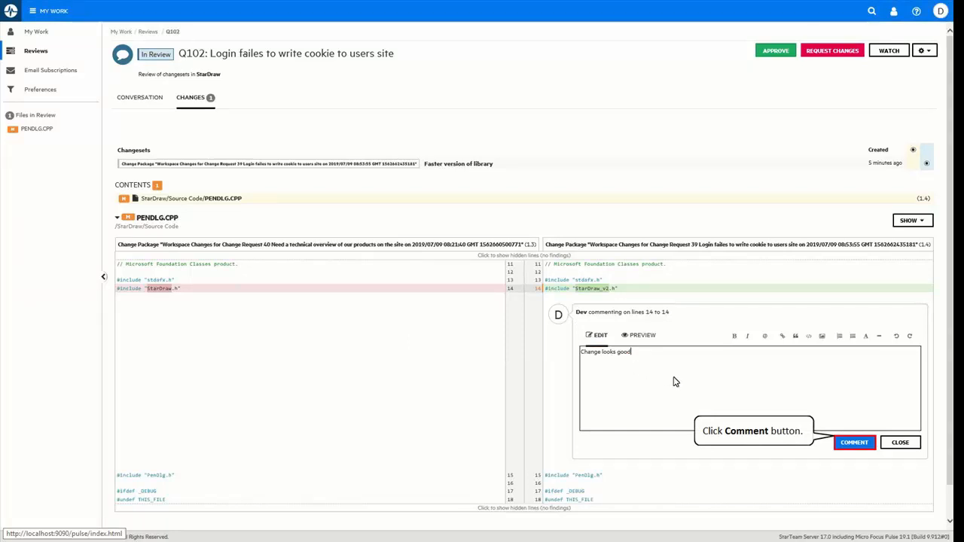
left_click(854, 443)
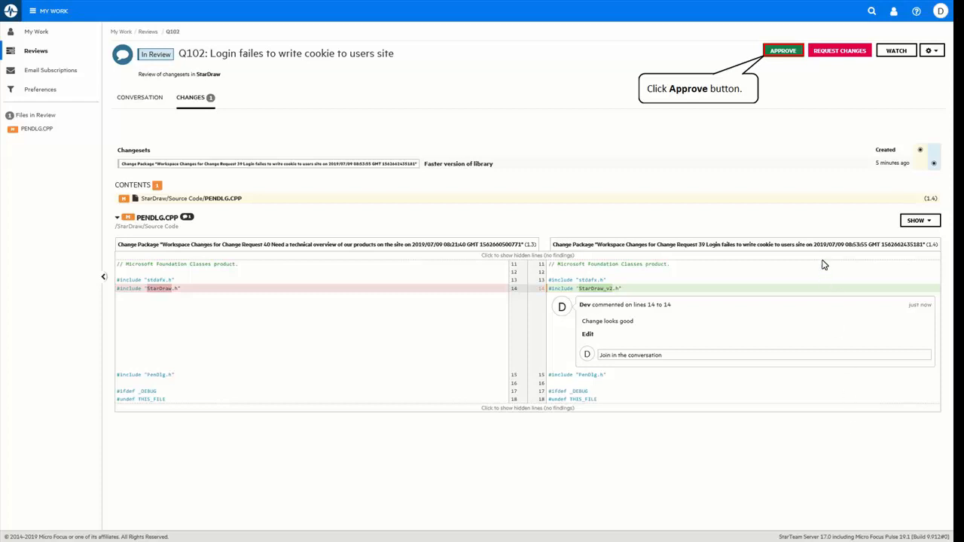
Step: Approve review Q102 with the reason "Happy with this as it confirms to the naming standards"
left_click(783, 51)
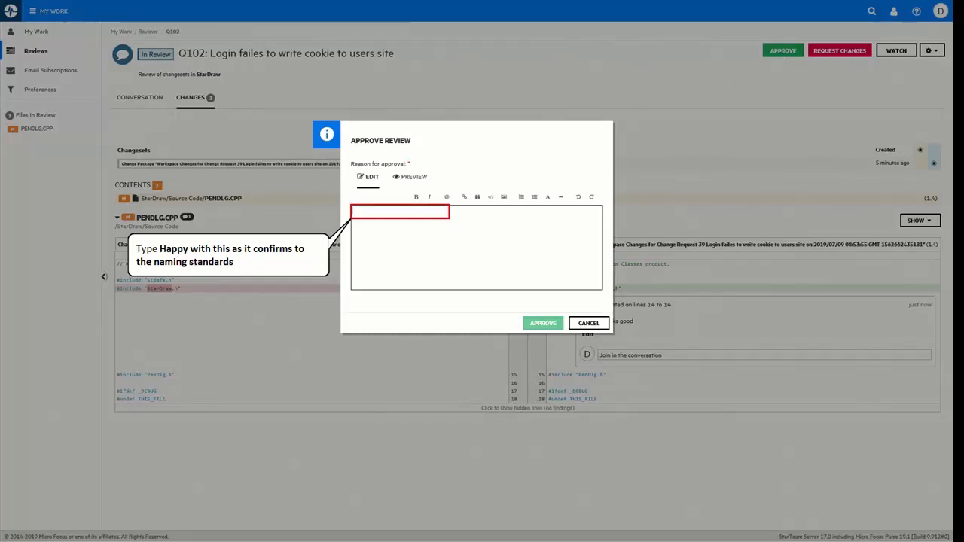
type("Happy with this as it confirms to the naming standards")
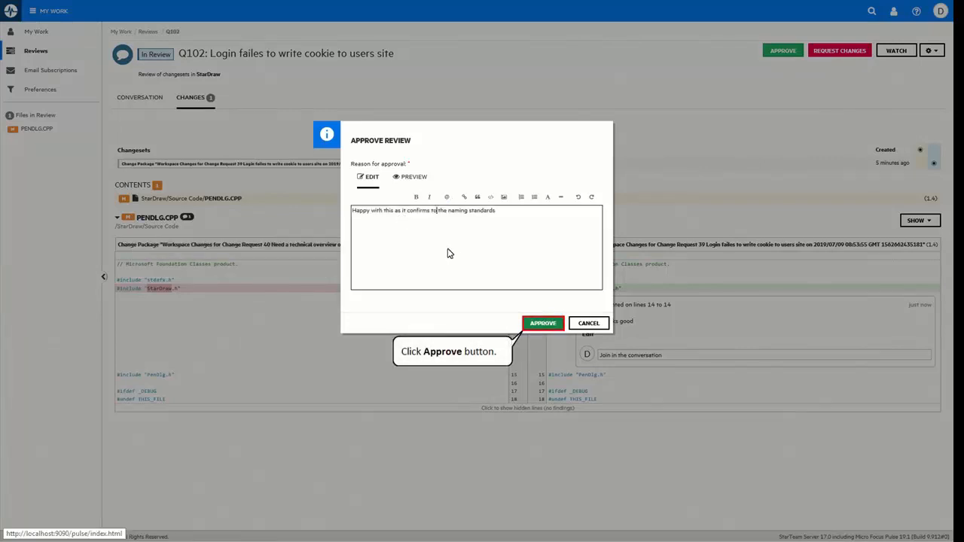
left_click(541, 324)
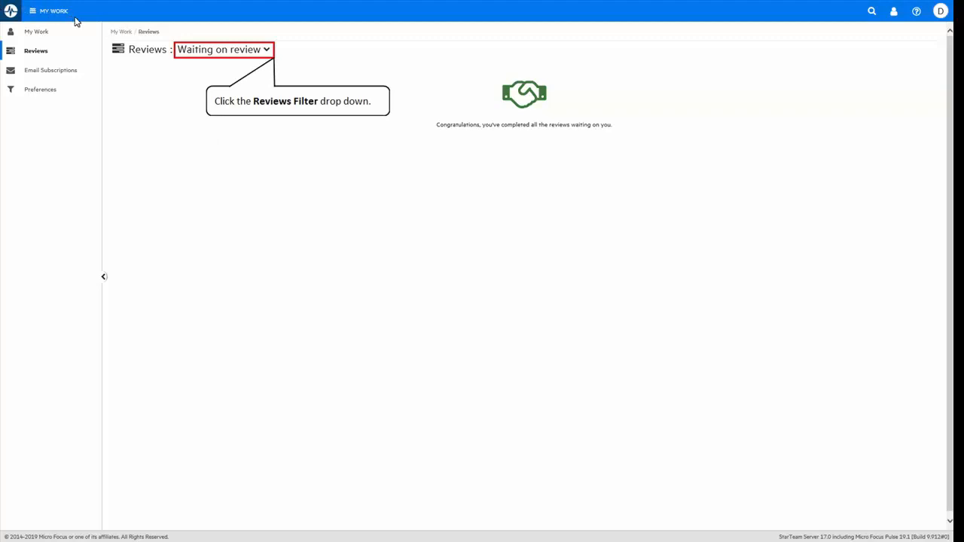
Step: Filter the reviews list to the "Where reviewer" view
left_click(223, 49)
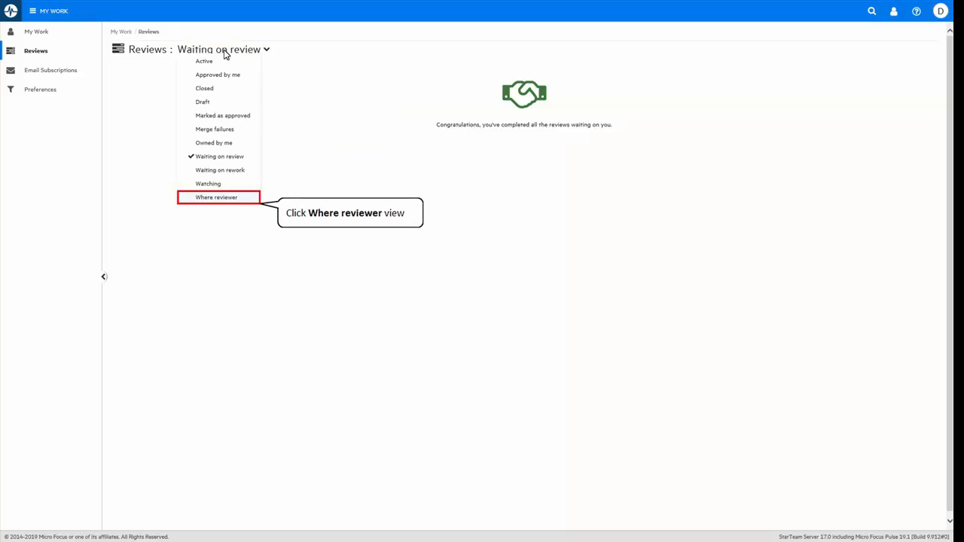
left_click(217, 198)
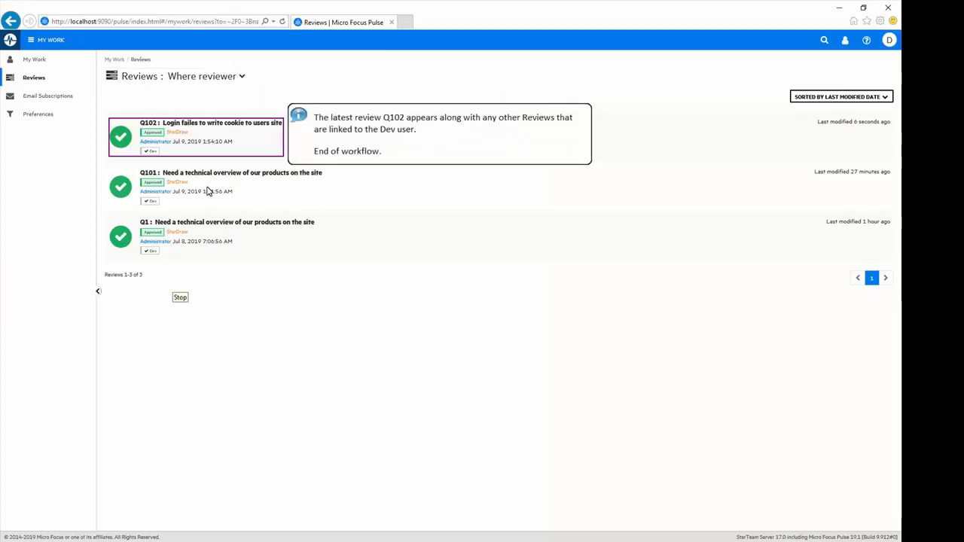